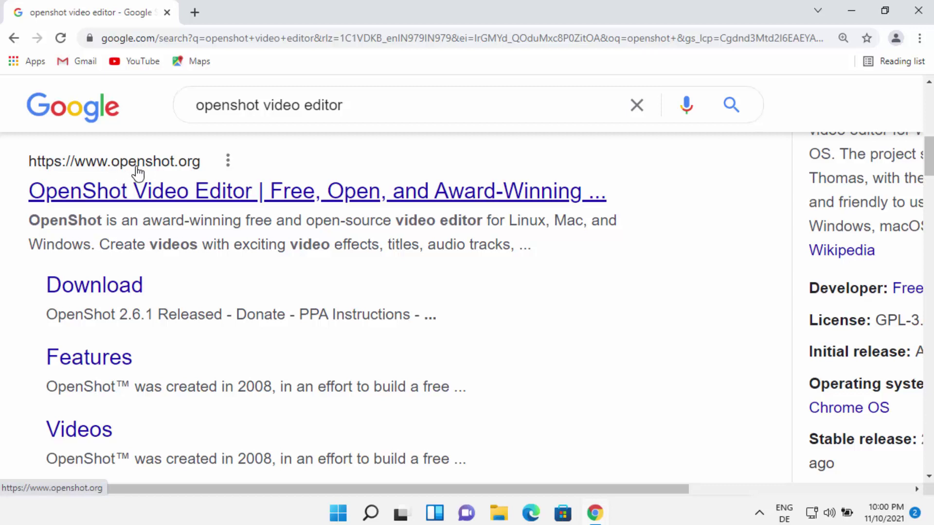
Step: Open the 'OpenShot Video Editor | Free, Open, and Award-Winning' result to reach openshot.org
click(178, 195)
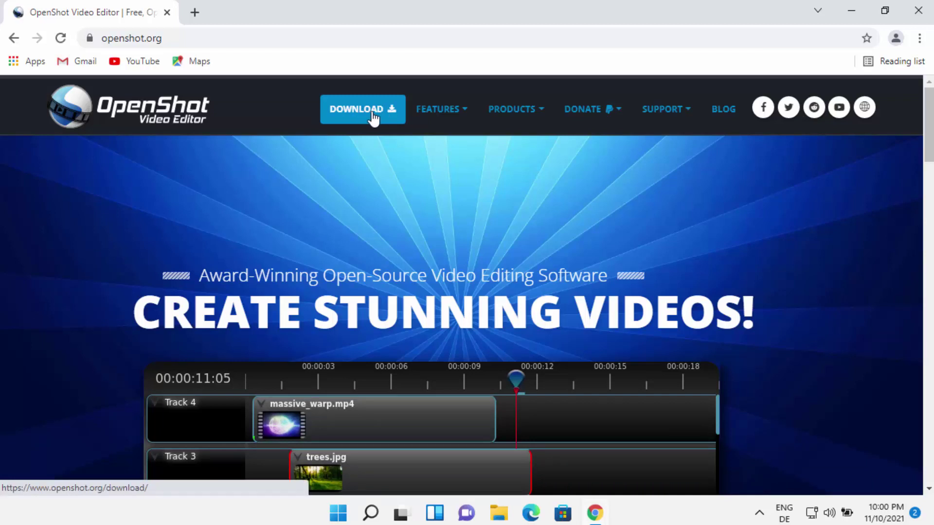
Step: Download the Windows 64-bit installer OpenShot-v2.6.1-x86_64.exe from the OpenShot download page
click(373, 116)
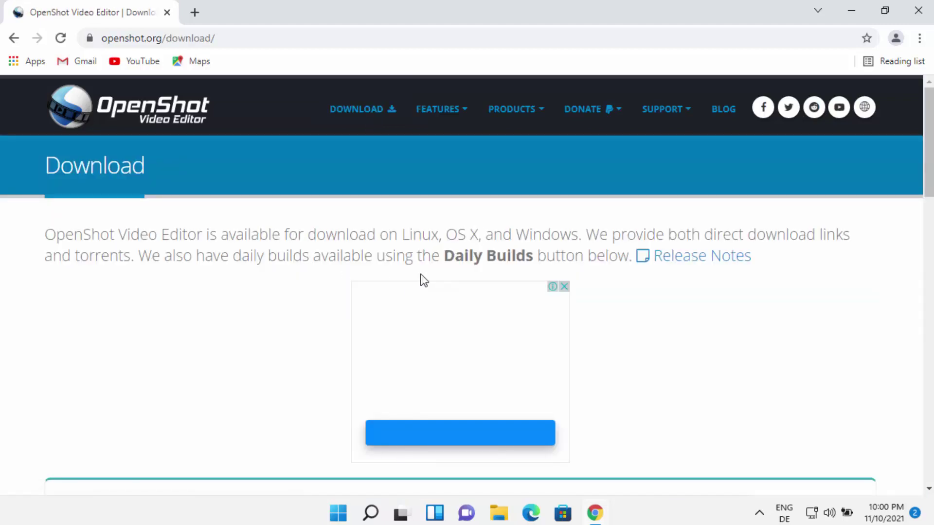
scroll(290, 296, down, 3)
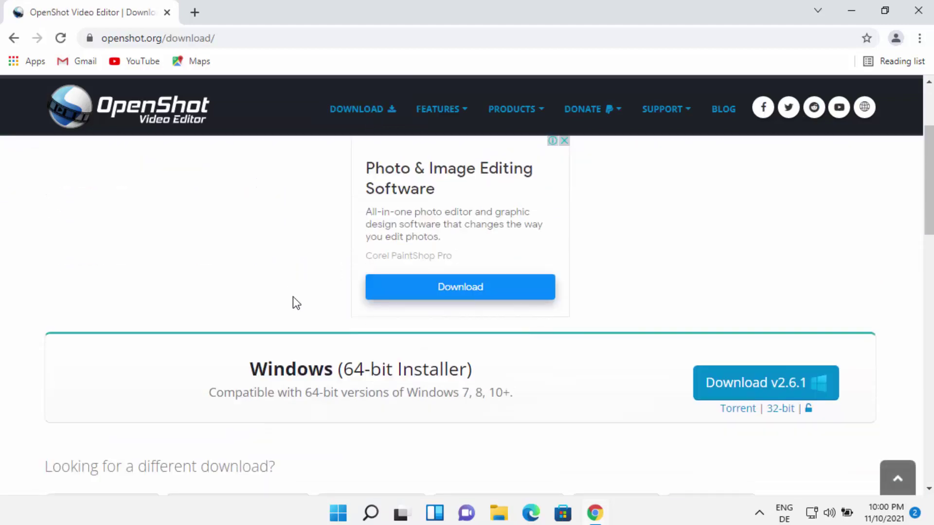
scroll(293, 297, down, 2)
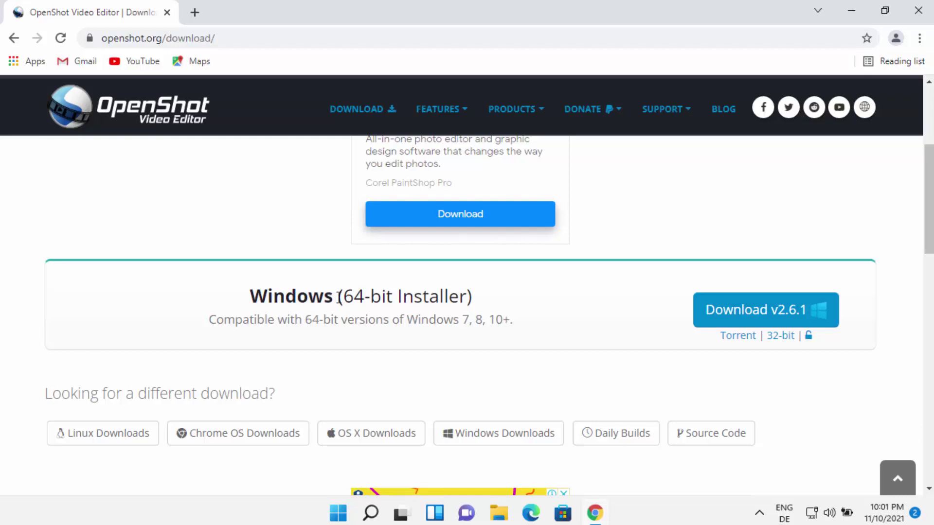
drag(338, 297, 466, 297)
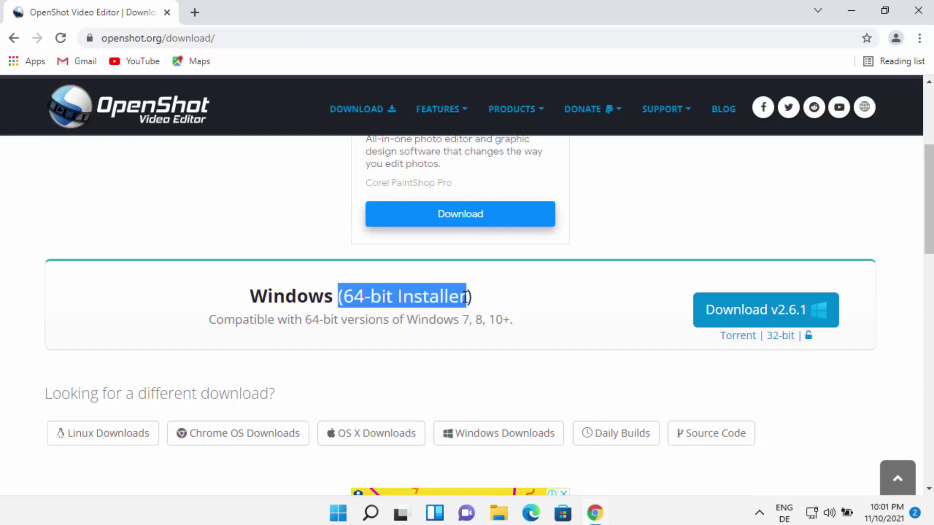
click(741, 321)
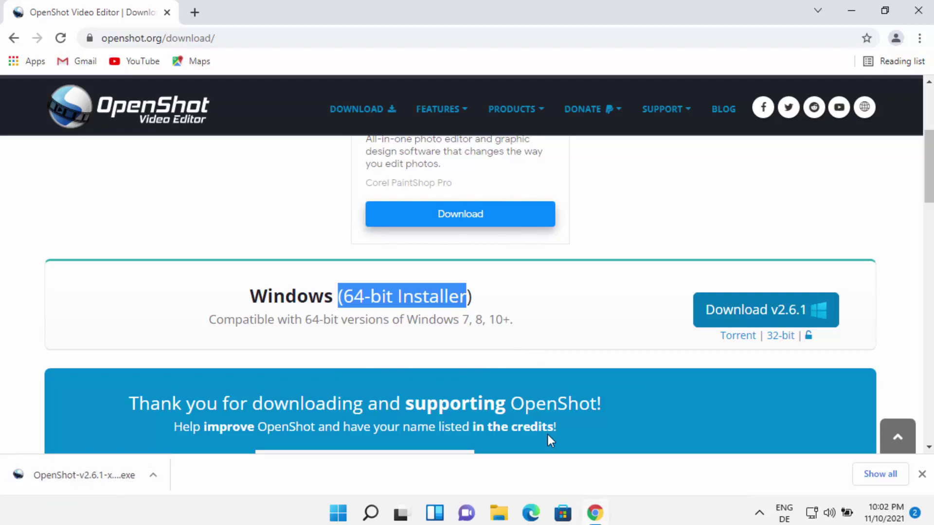
Step: Run the downloaded installer, allow it to make changes, and keep English as setup language
click(110, 478)
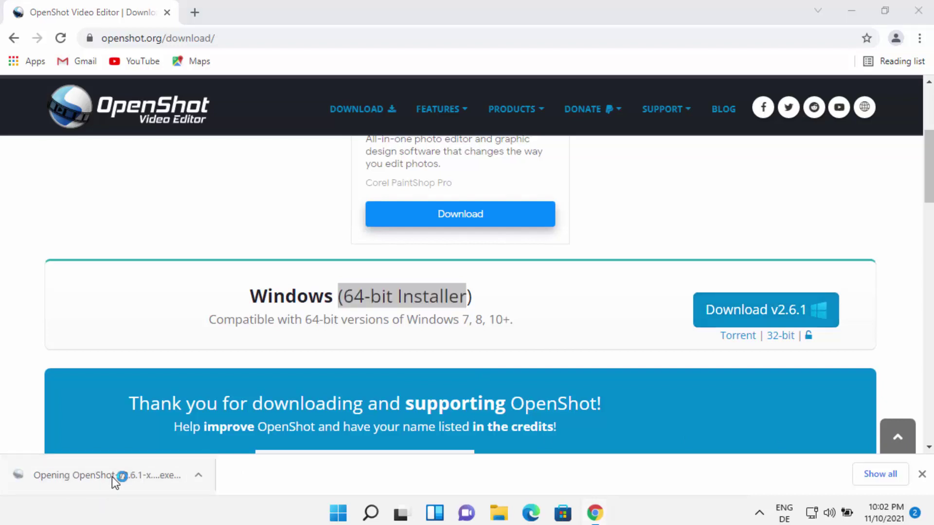
click(853, 14)
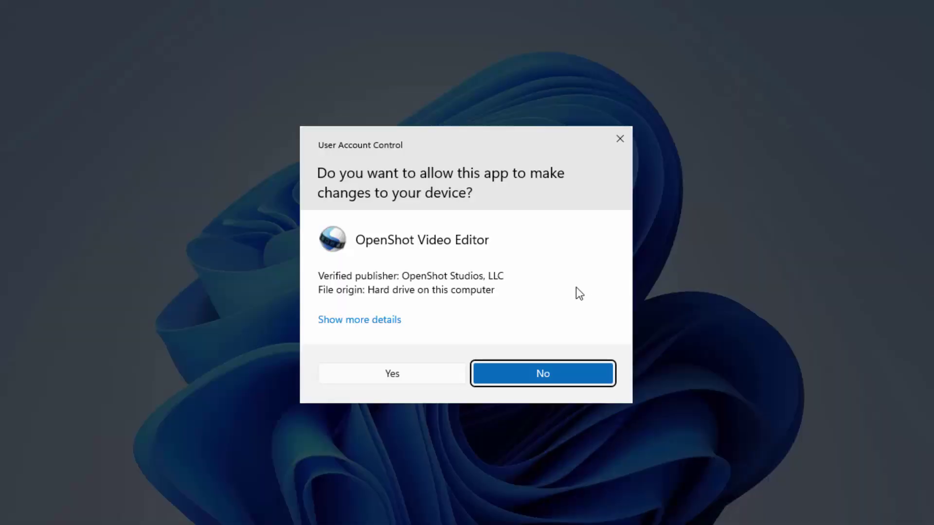
click(390, 378)
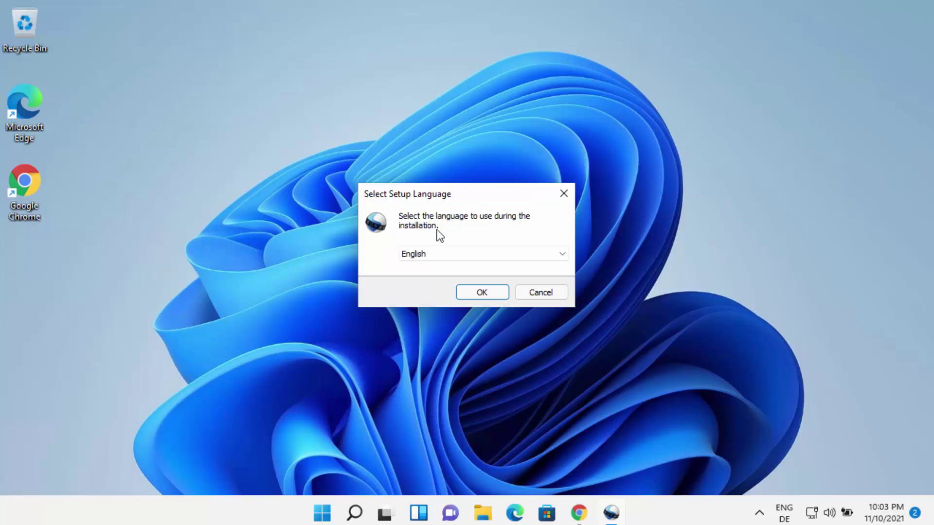
click(420, 255)
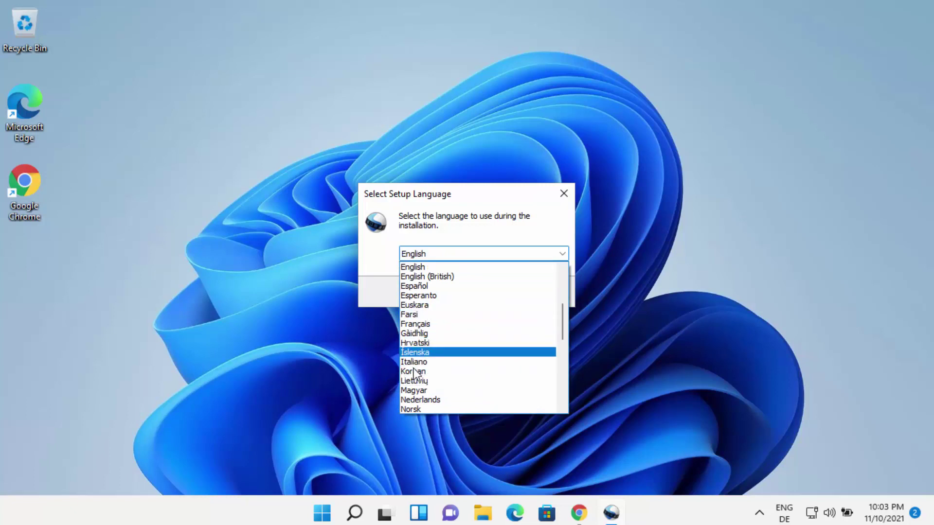
click(380, 270)
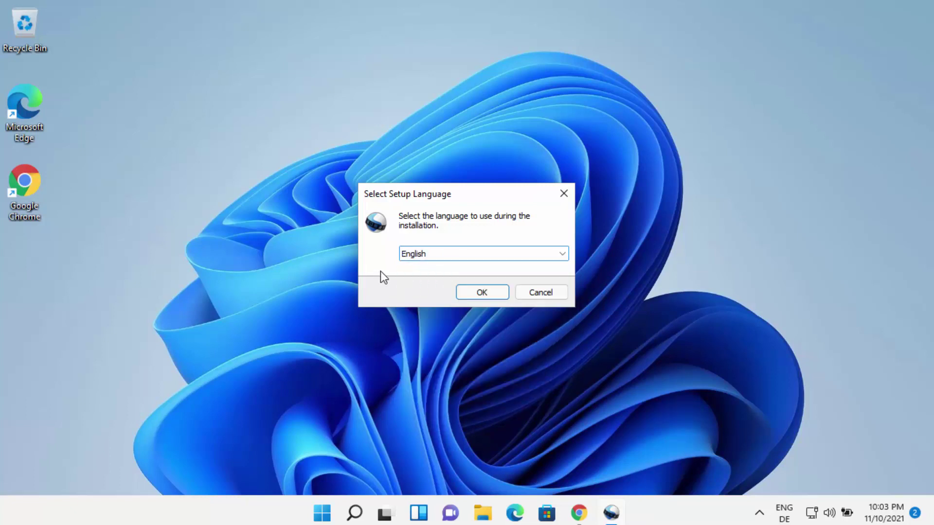
click(473, 294)
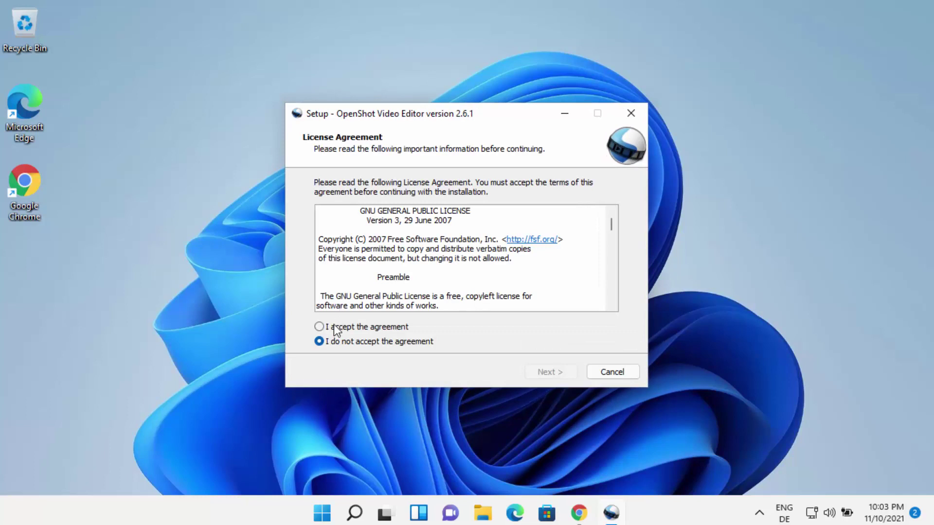
Step: Accept the license, keep C:\Program Files\OpenShot Video Editor and all three shortcuts enabled
click(333, 327)
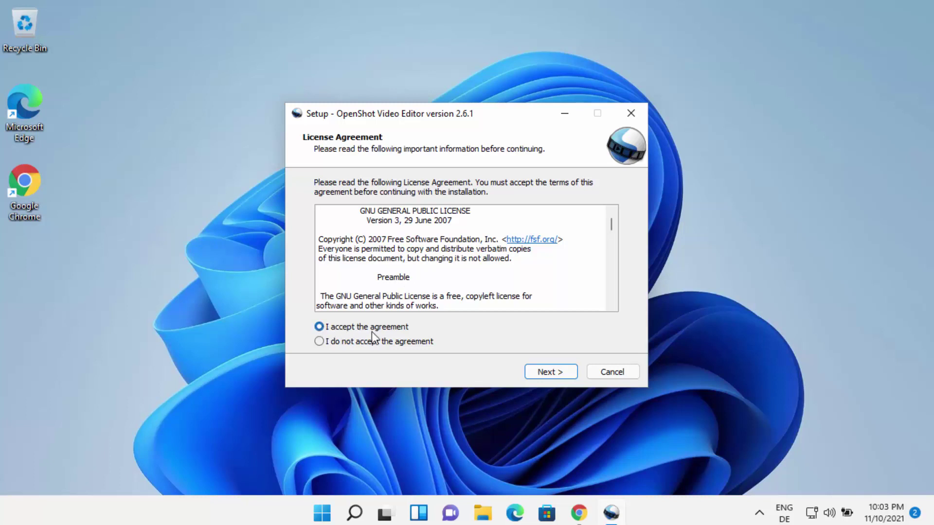
click(535, 370)
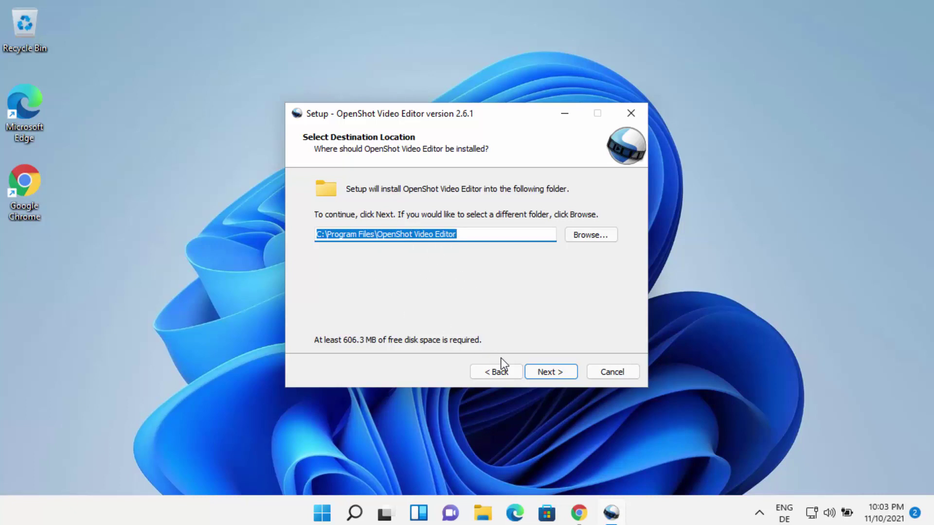
click(543, 373)
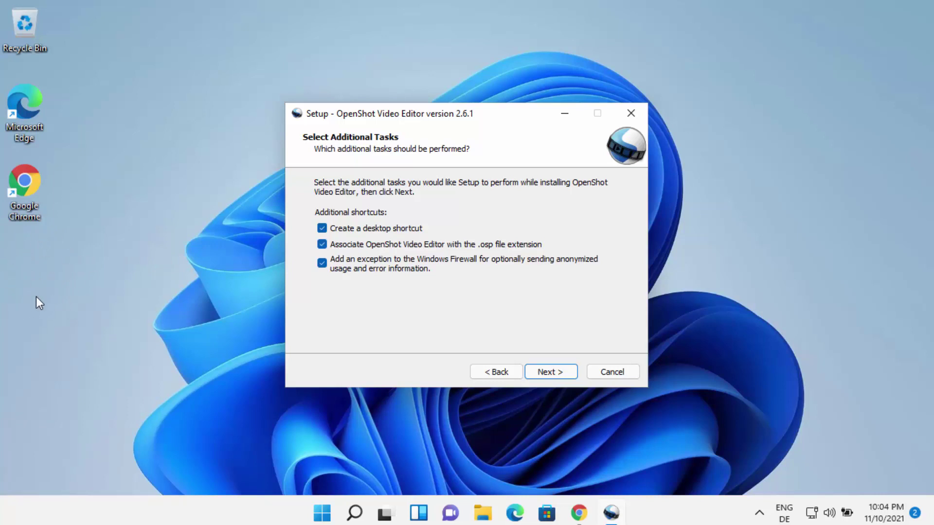
click(541, 373)
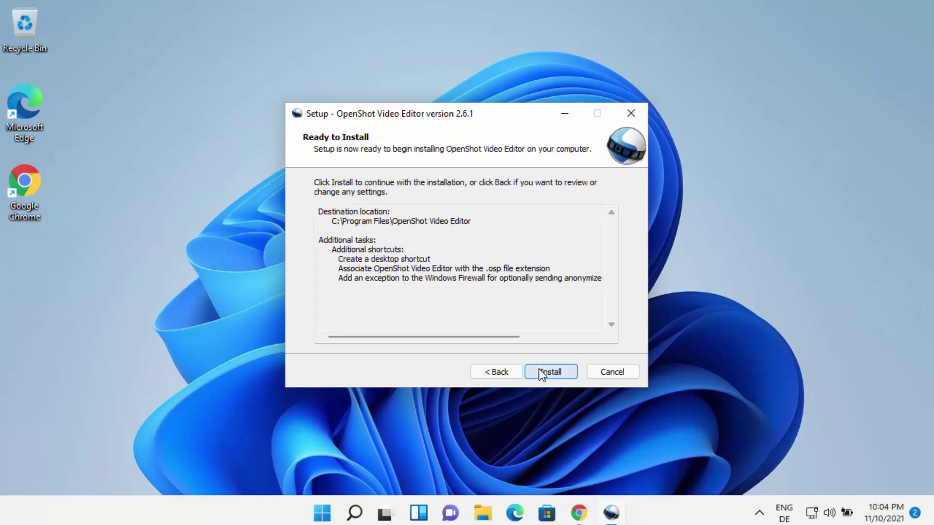
Step: Install OpenShot 2.6.1 and finish setup with 'Launch OpenShot Video Editor' left checked
click(551, 373)
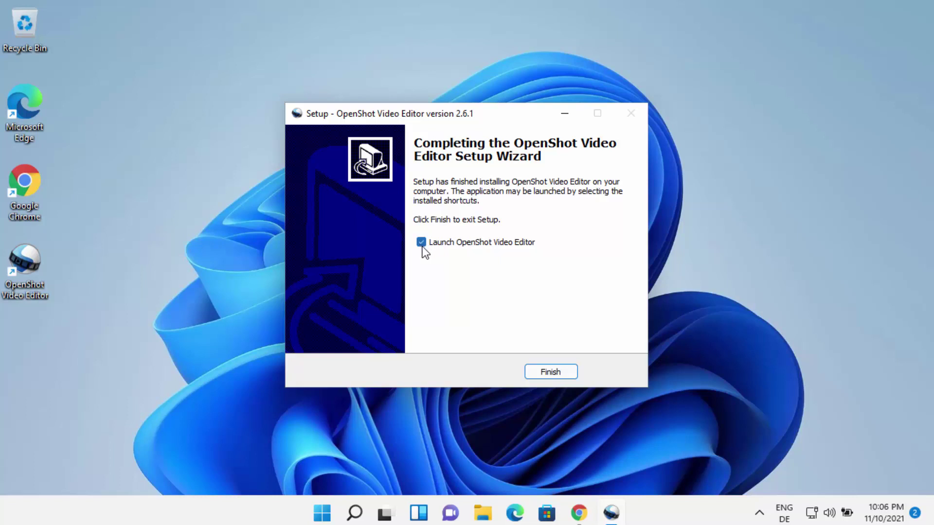
click(550, 371)
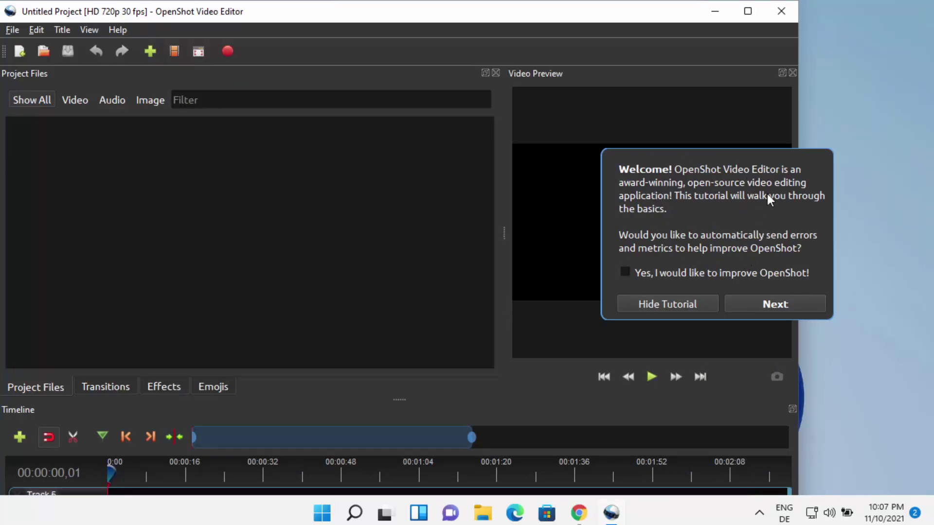
Step: Hide the welcome tutorial popup and maximize the OpenShot window
click(668, 308)
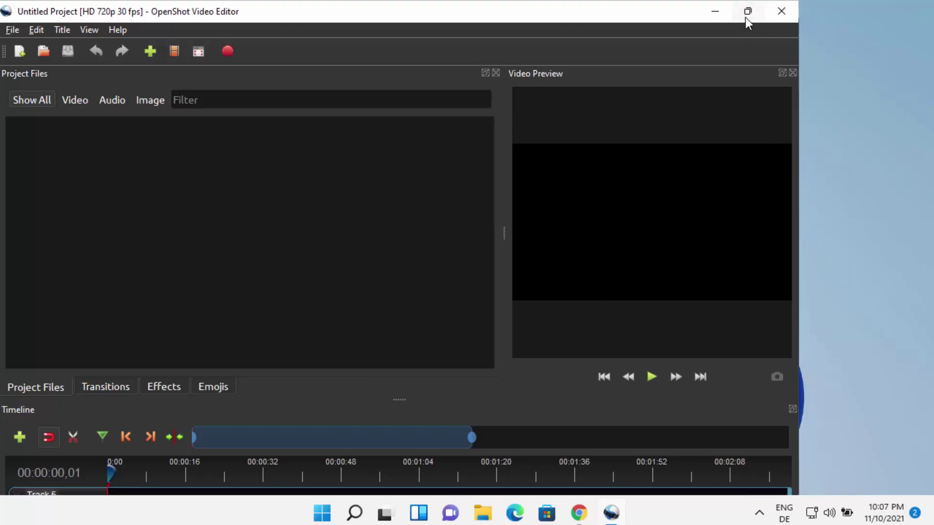
click(744, 17)
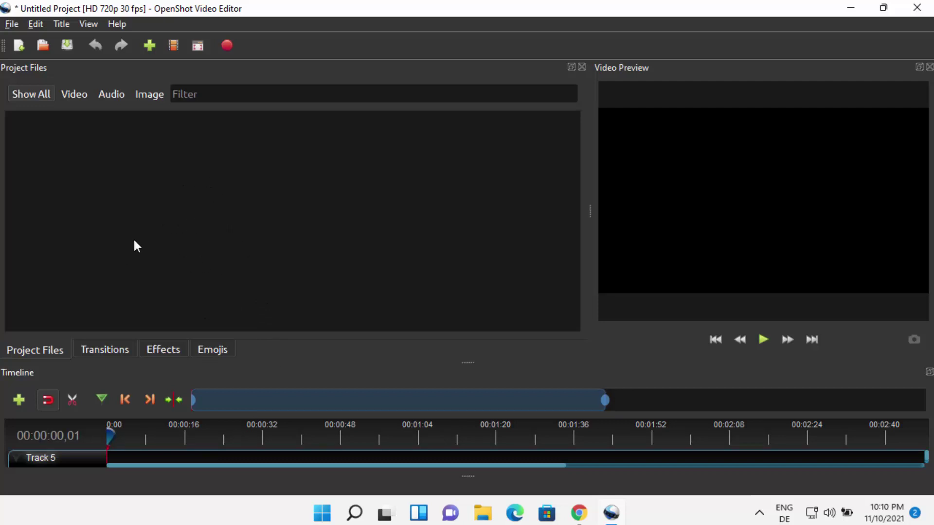
Step: Import iphone.mp4 from the Videos folder into Project Files and bring up its options
click(149, 46)
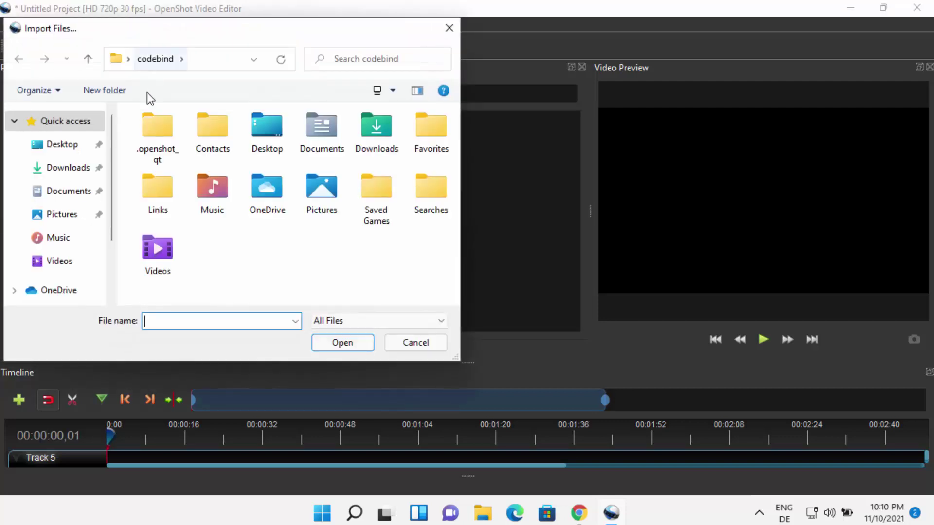
click(59, 261)
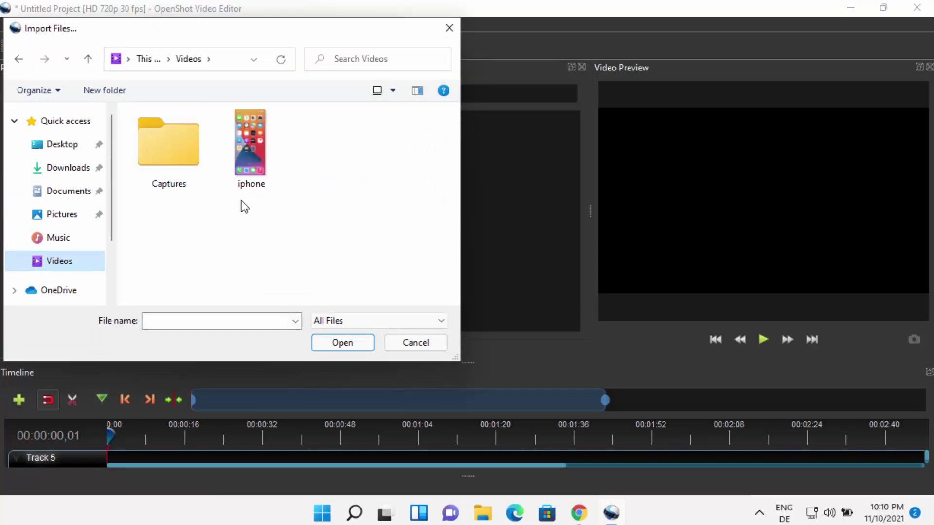
click(244, 160)
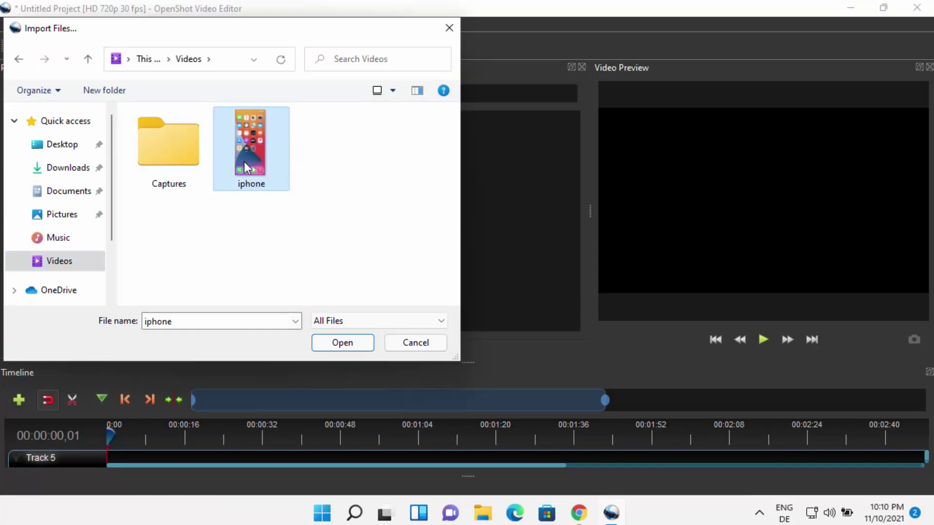
double_click(250, 167)
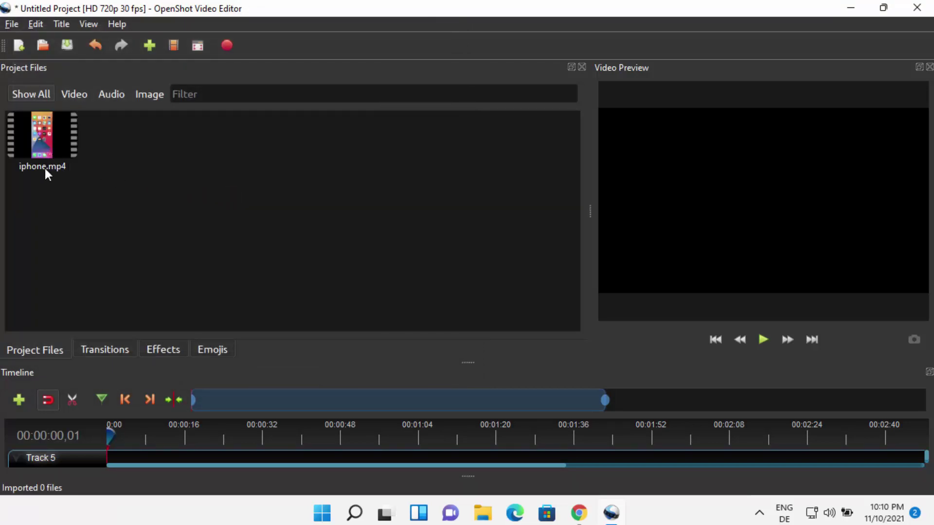
right_click(44, 153)
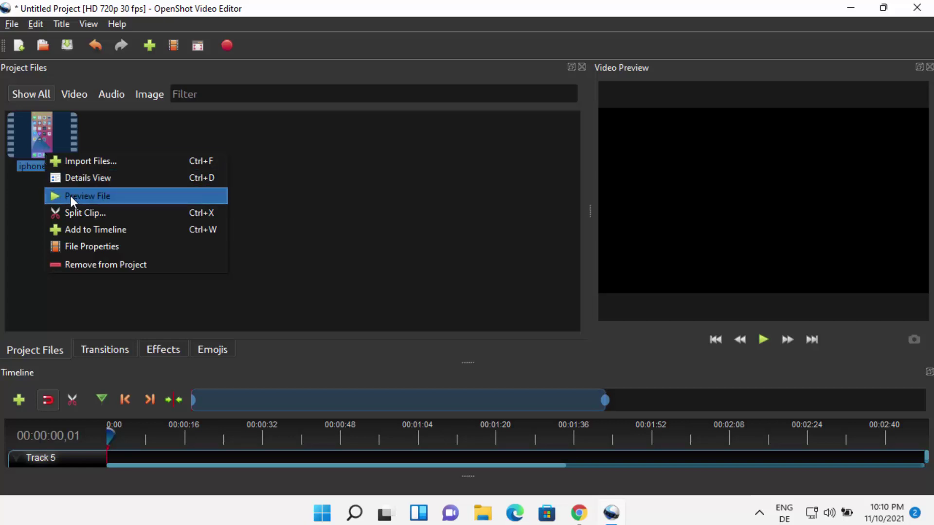
Step: Add iphone.mp4 to the timeline through the Add to Timeline dialog
click(87, 230)
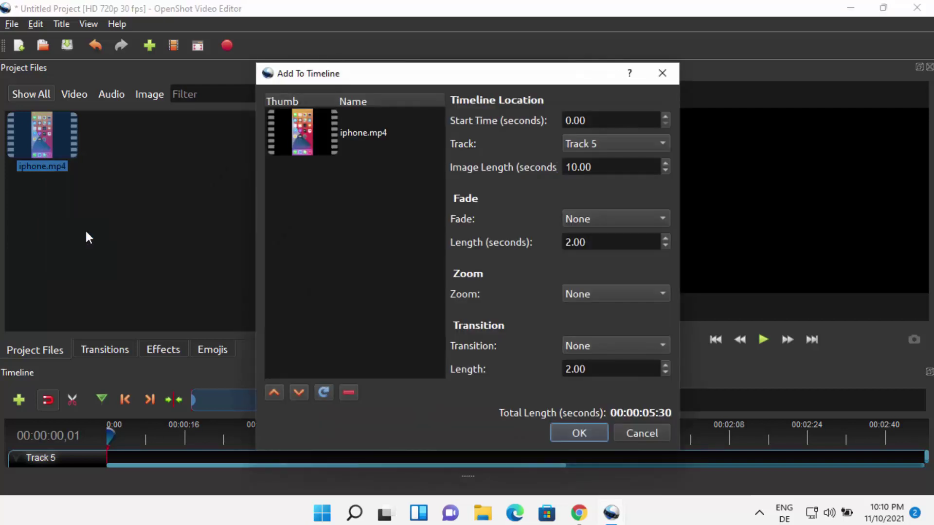
click(305, 136)
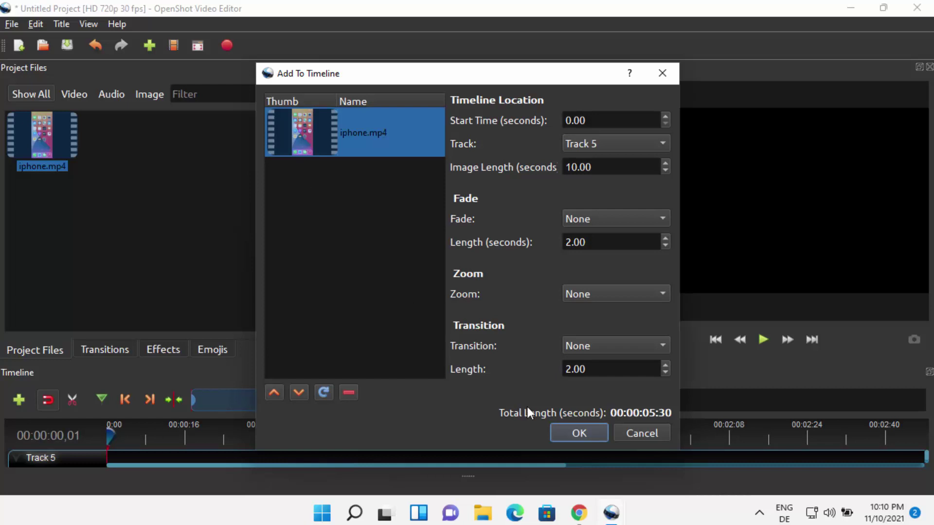
click(567, 434)
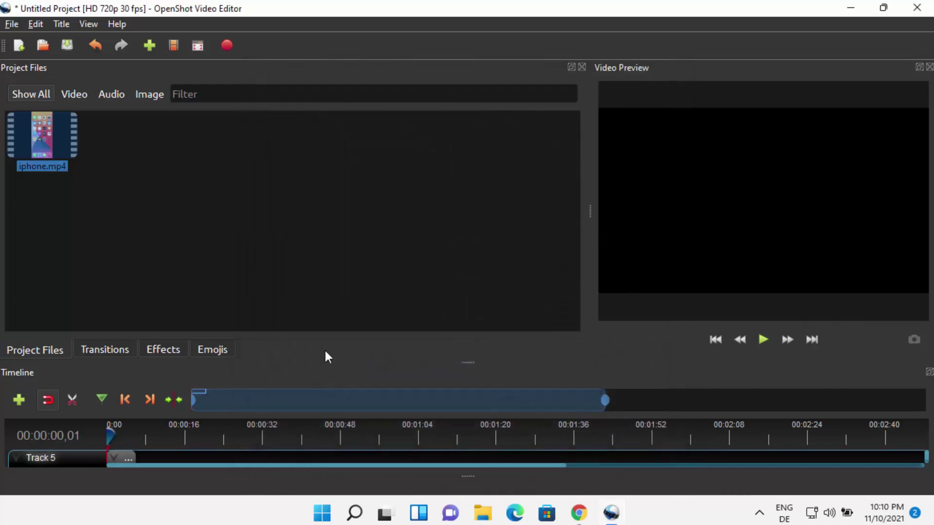
Step: Enlarge the timeline and drag the iphone.mp4 clip down onto the start of Track 1
drag(469, 361, 475, 246)
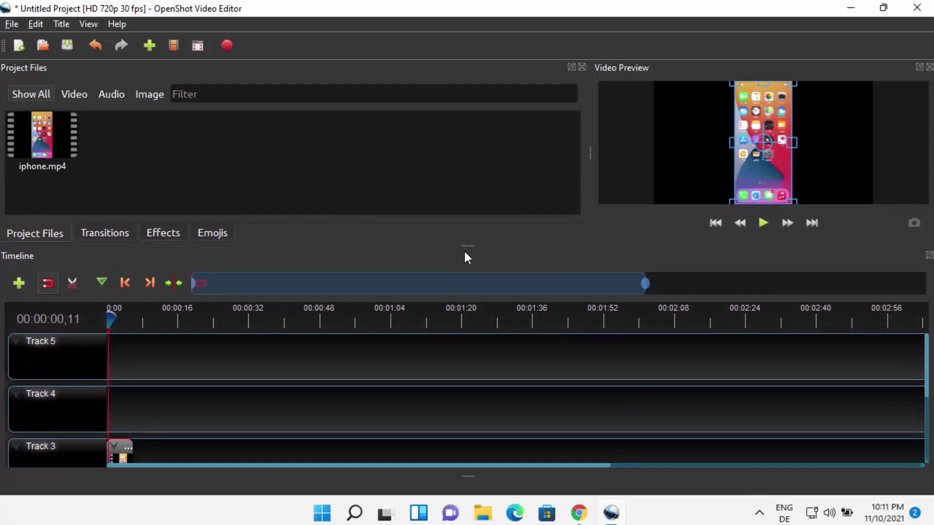
scroll(312, 399, down, 3)
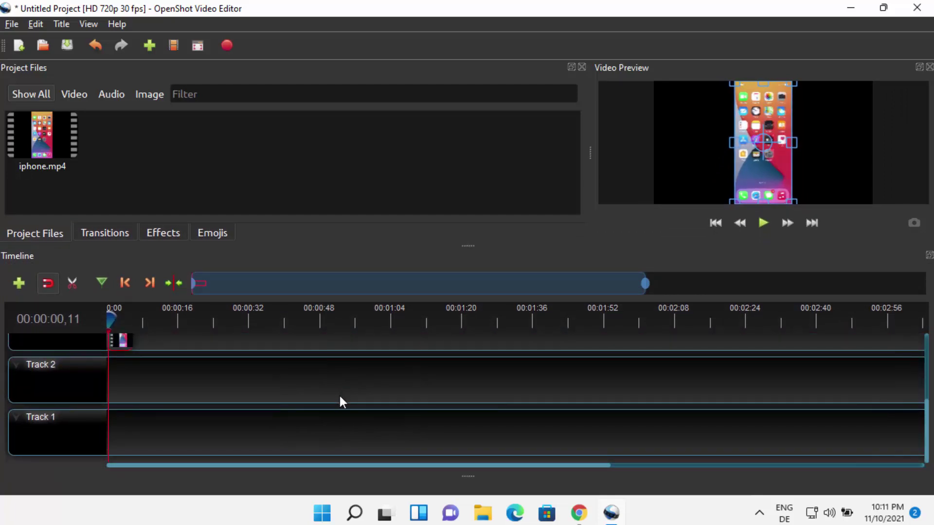
scroll(339, 403, up, 1)
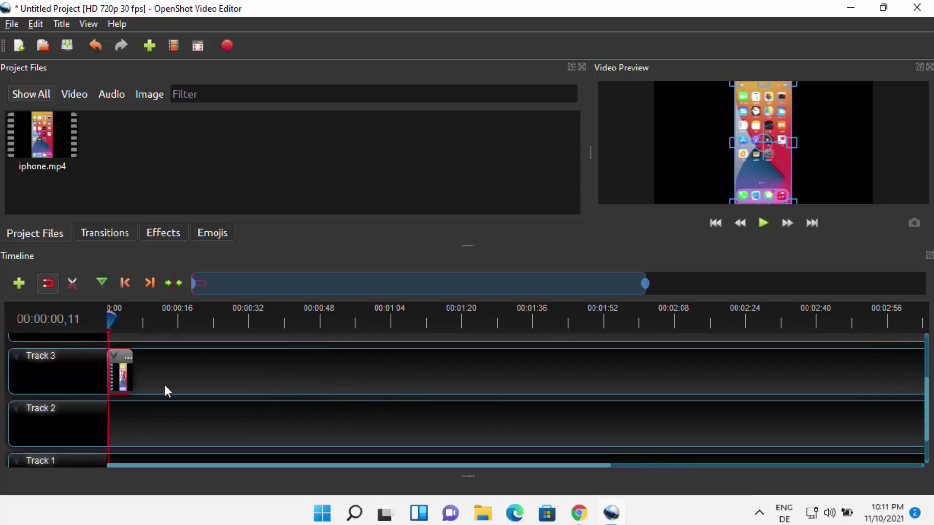
drag(109, 319, 117, 319)
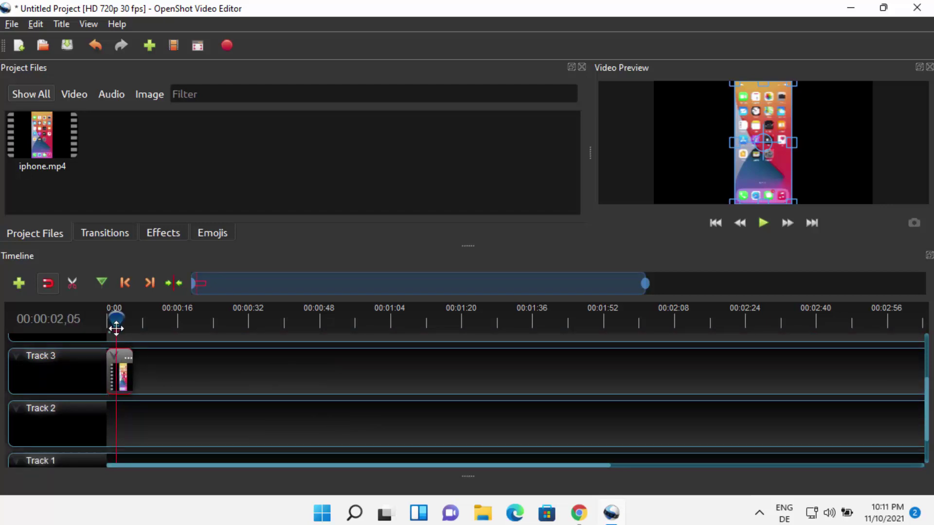
drag(117, 375, 115, 461)
scroll(247, 412, up, 2)
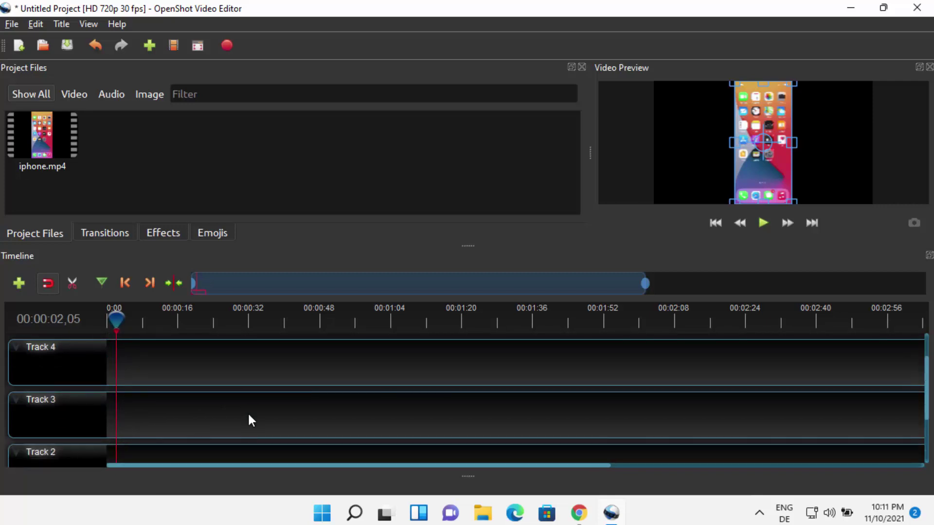
scroll(244, 413, down, 2)
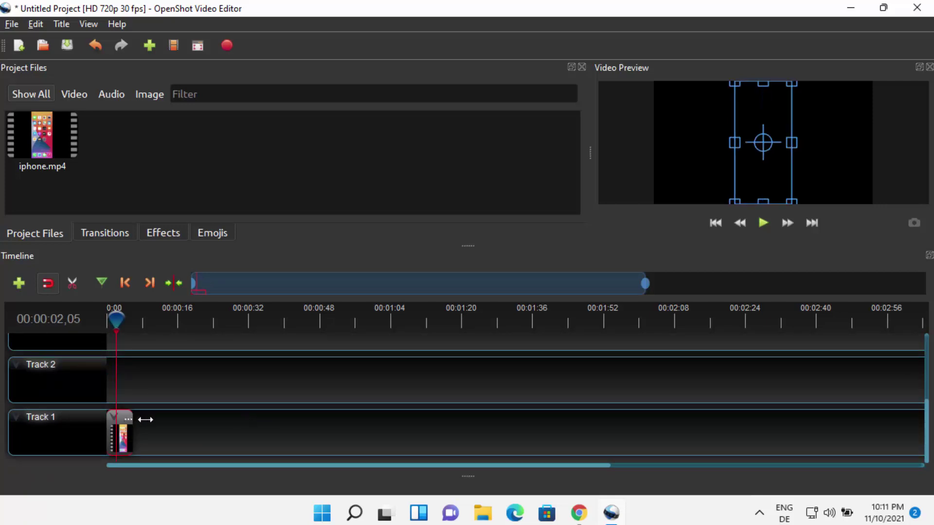